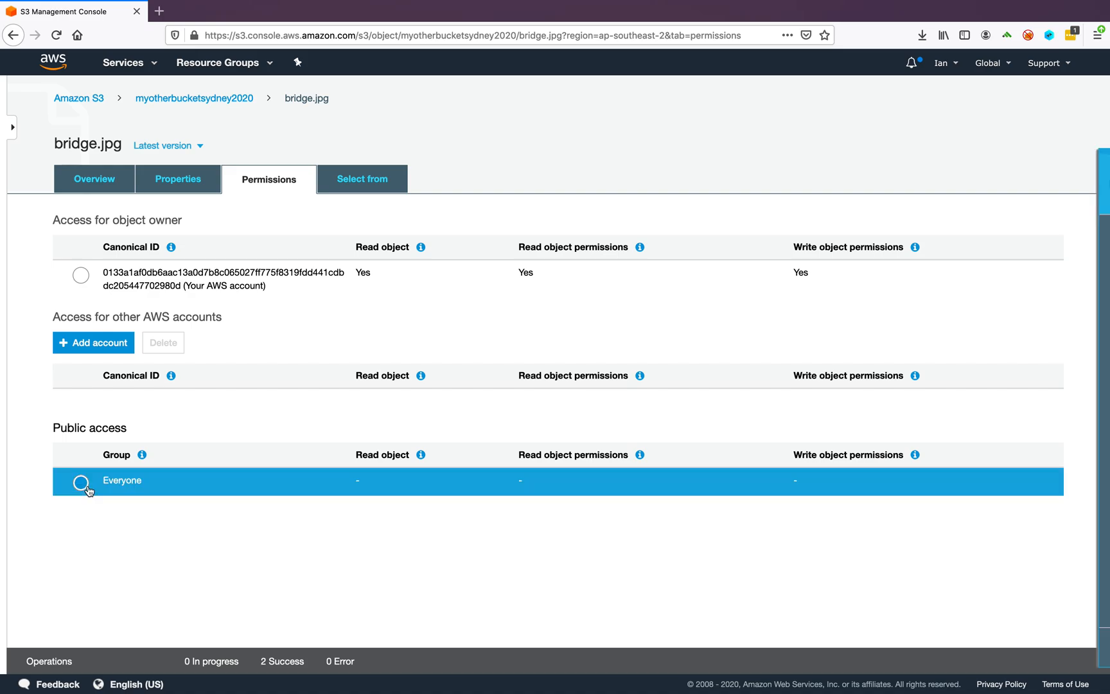
Grant the Everyone group read access to the bridge.jpg object and save the permission.
{"action": "left_click", "coordinate": [810, 253]}
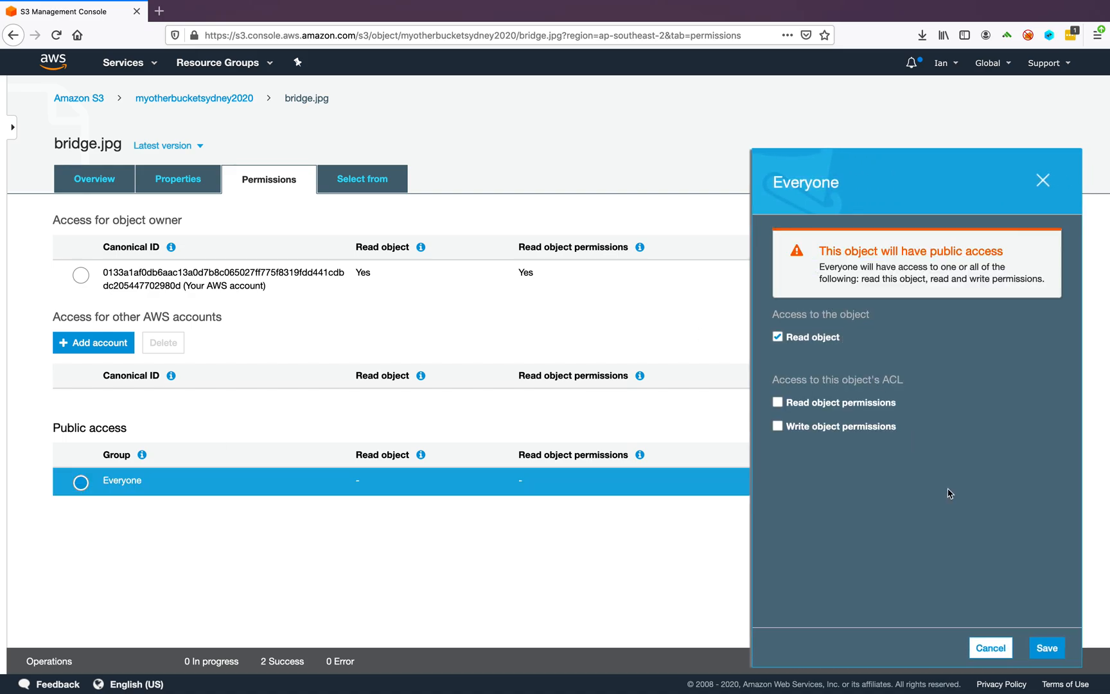
{"action": "left_click", "coordinate": [1047, 648]}
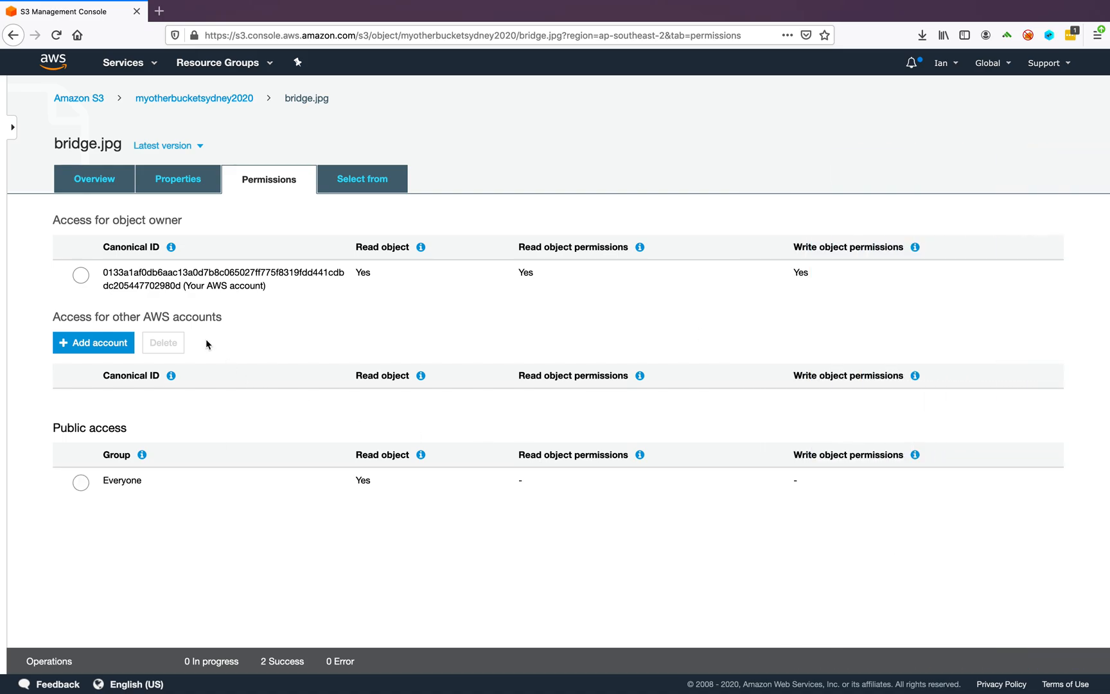
Grant the Everyone group read access to the cyberange.jpg object in the myotherbucketsydney2020 bucket and save the permission.
{"action": "left_click", "coordinate": [174, 103]}
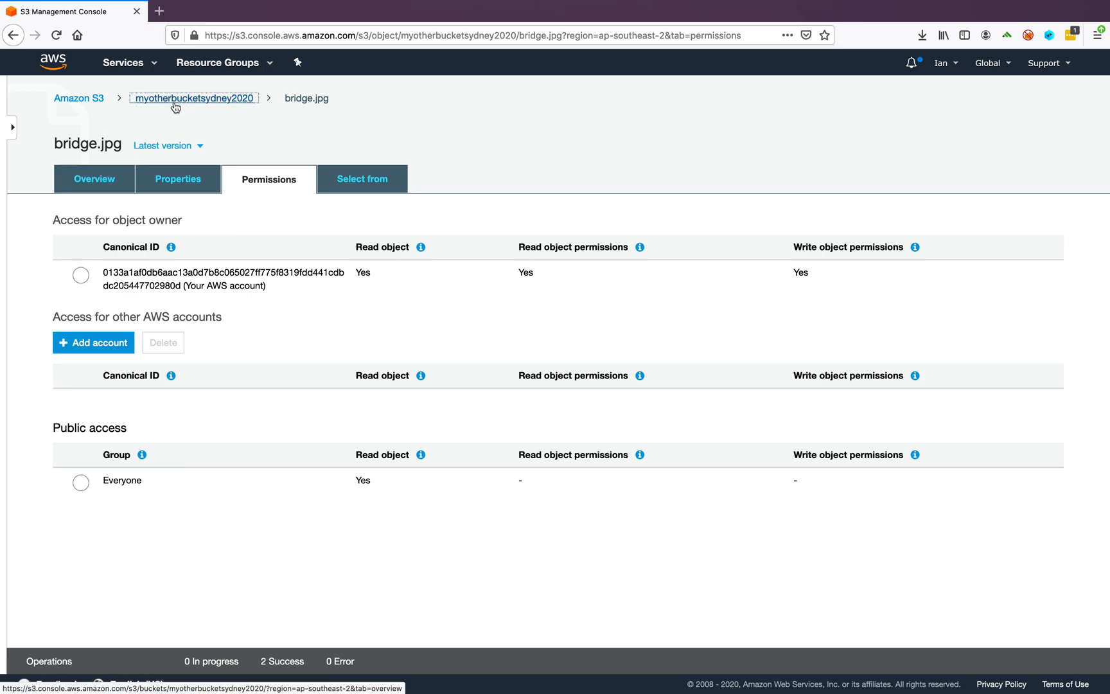
{"action": "left_click", "coordinate": [90, 376]}
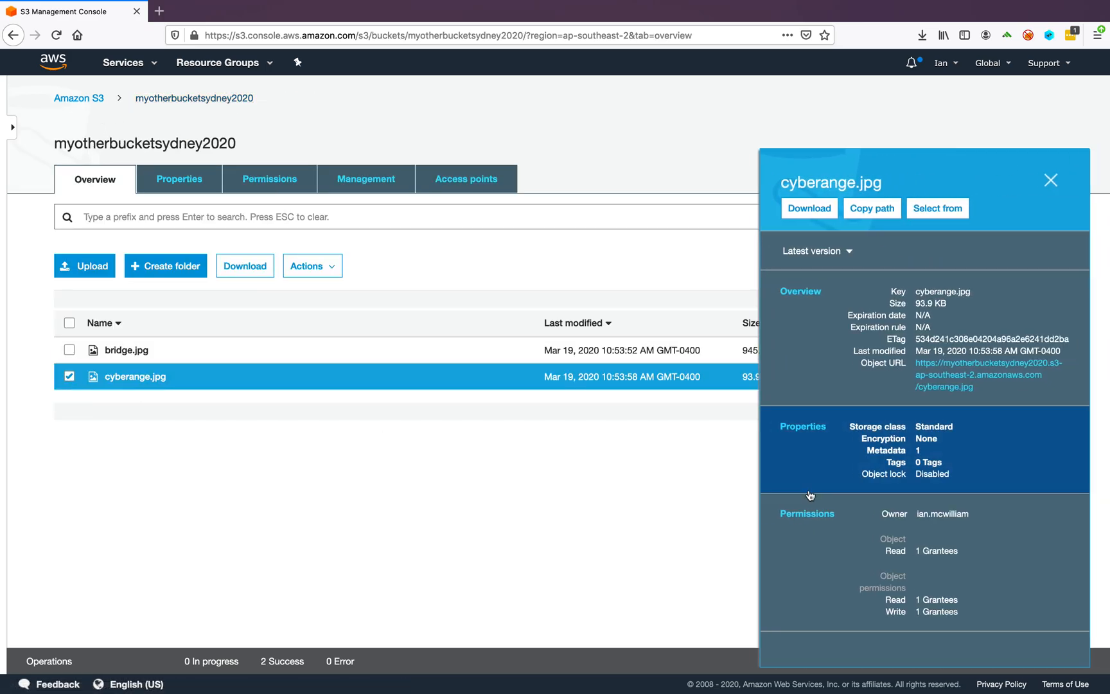
{"action": "left_click", "coordinate": [812, 513]}
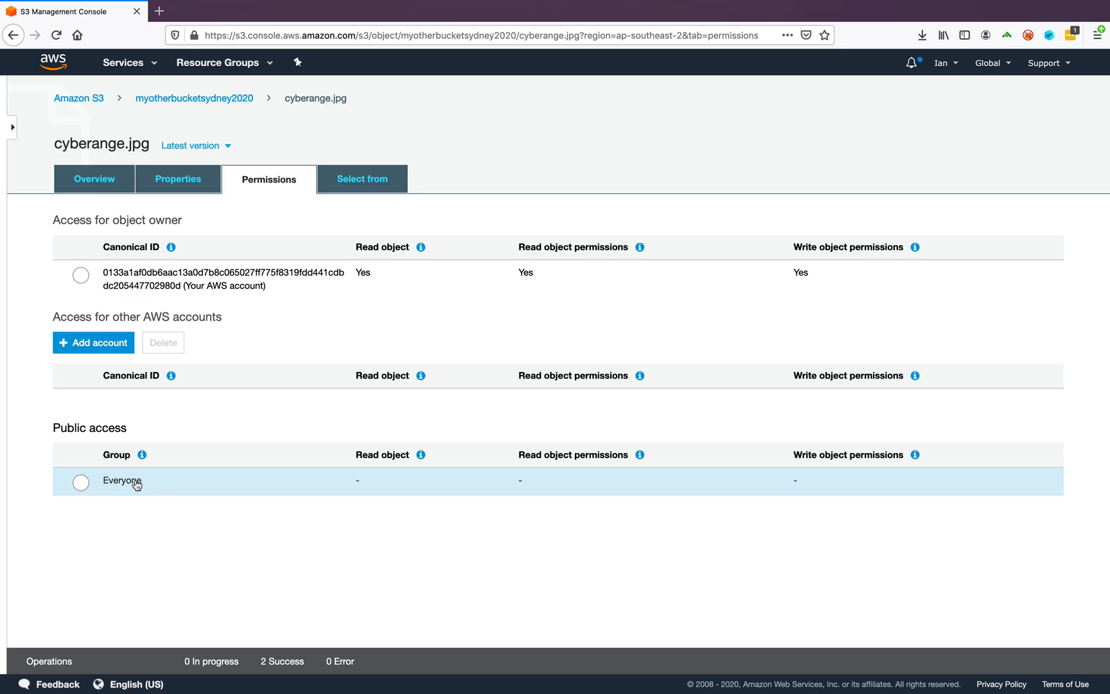
{"action": "left_click", "coordinate": [137, 485]}
{"action": "left_click", "coordinate": [811, 262]}
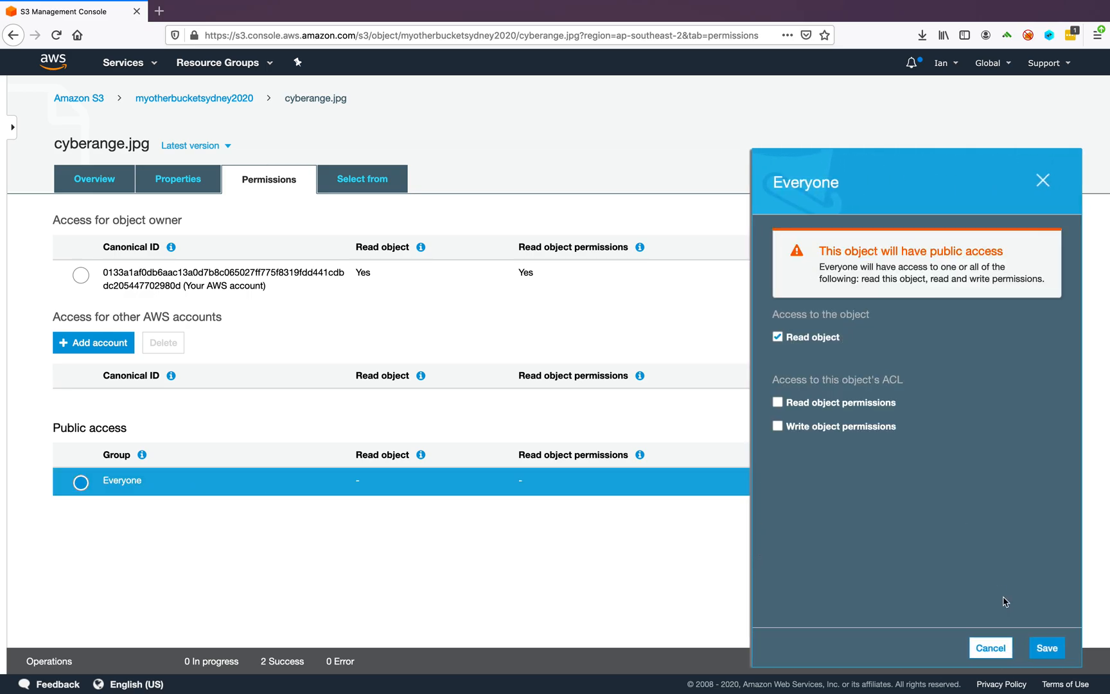
{"action": "left_click", "coordinate": [1050, 653]}
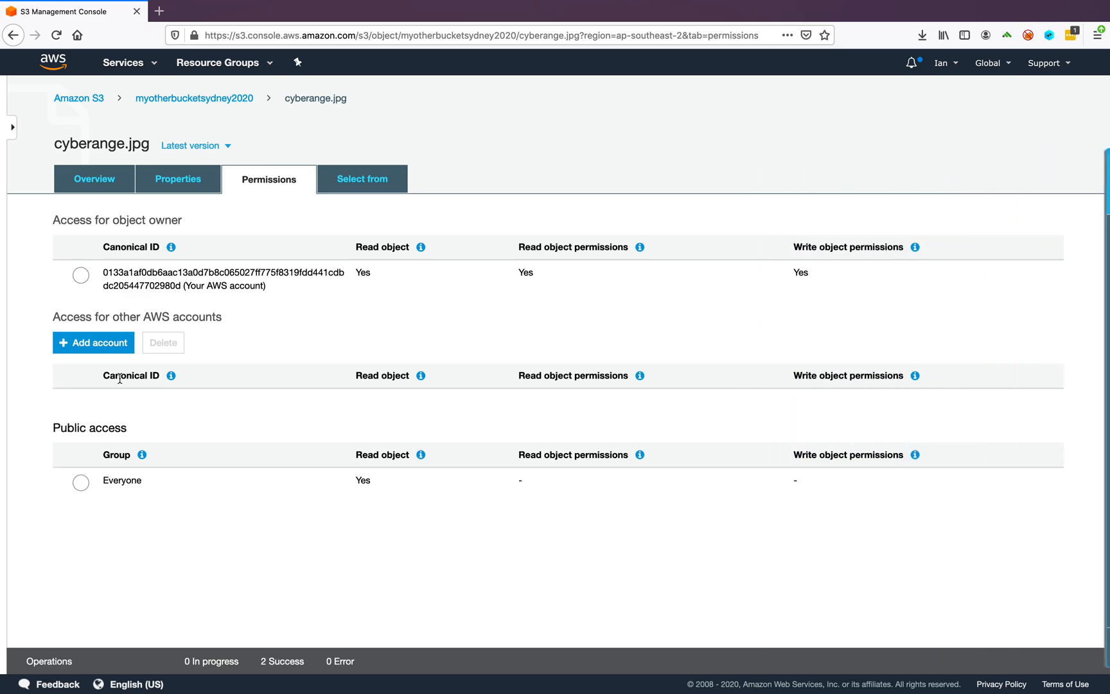
View bridge.jpg from the myotherbucketsydney2020 bucket through its object URL, and return to the object's details.
{"action": "left_click", "coordinate": [169, 98]}
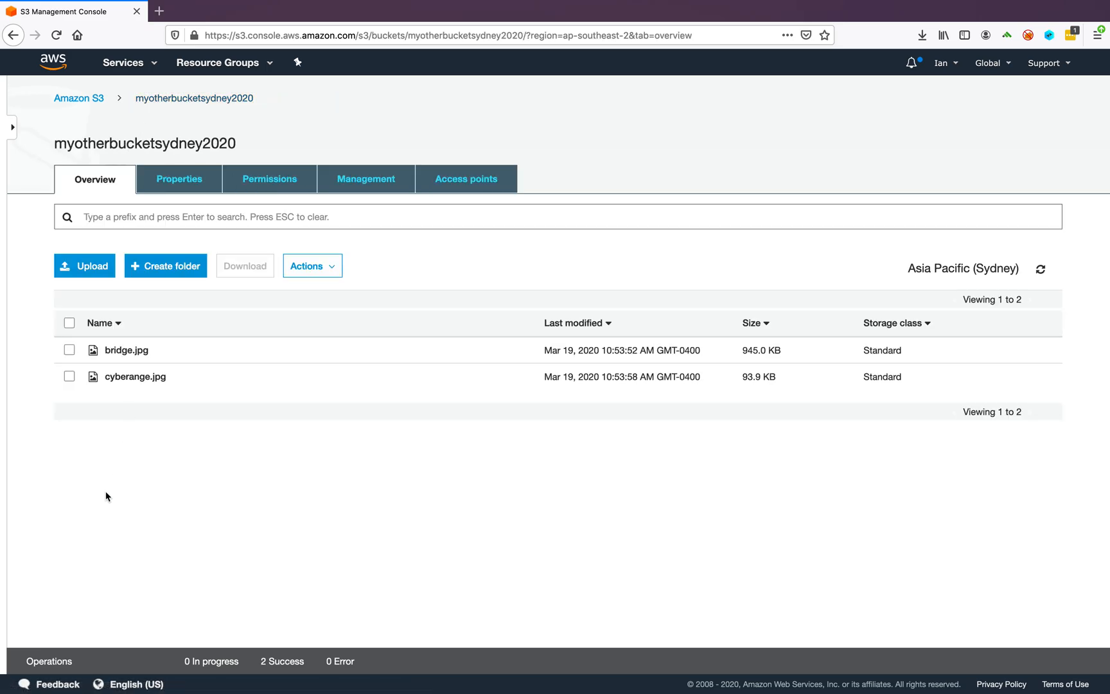
{"action": "left_click", "coordinate": [109, 418]}
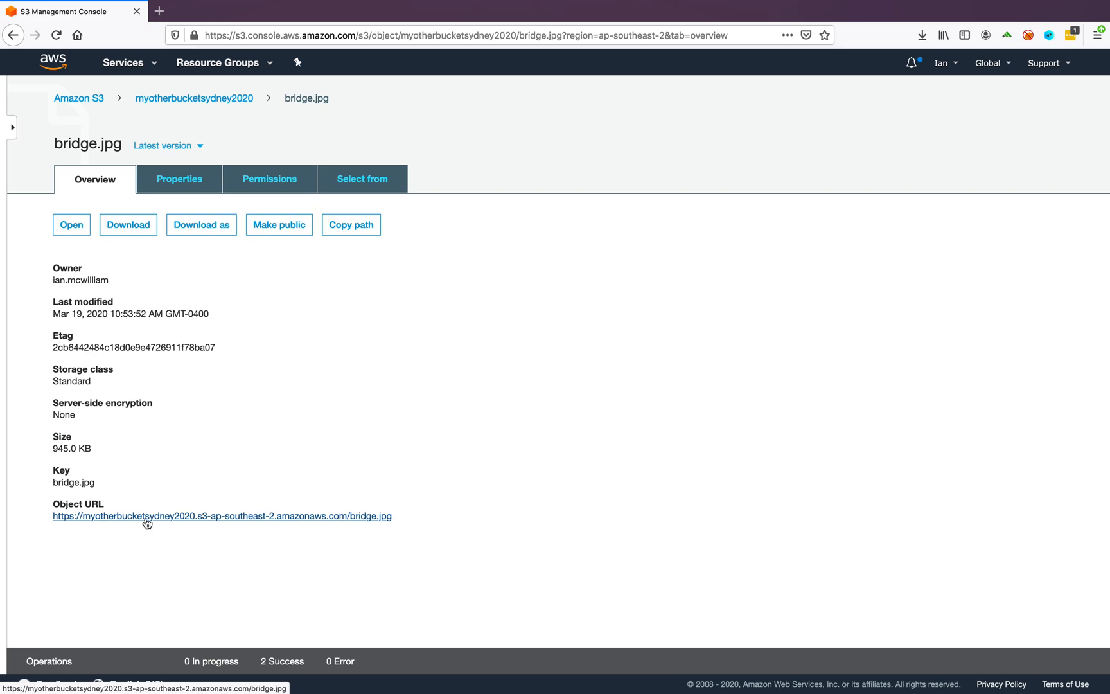
{"action": "left_click", "coordinate": [153, 522]}
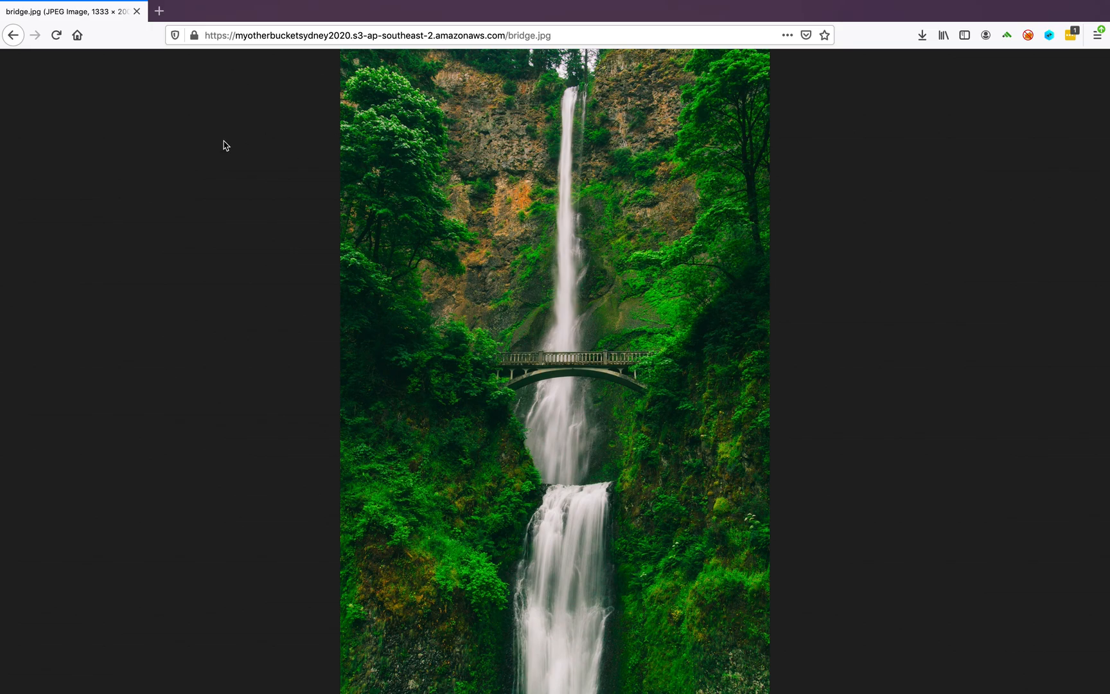
{"action": "left_click", "coordinate": [12, 37]}
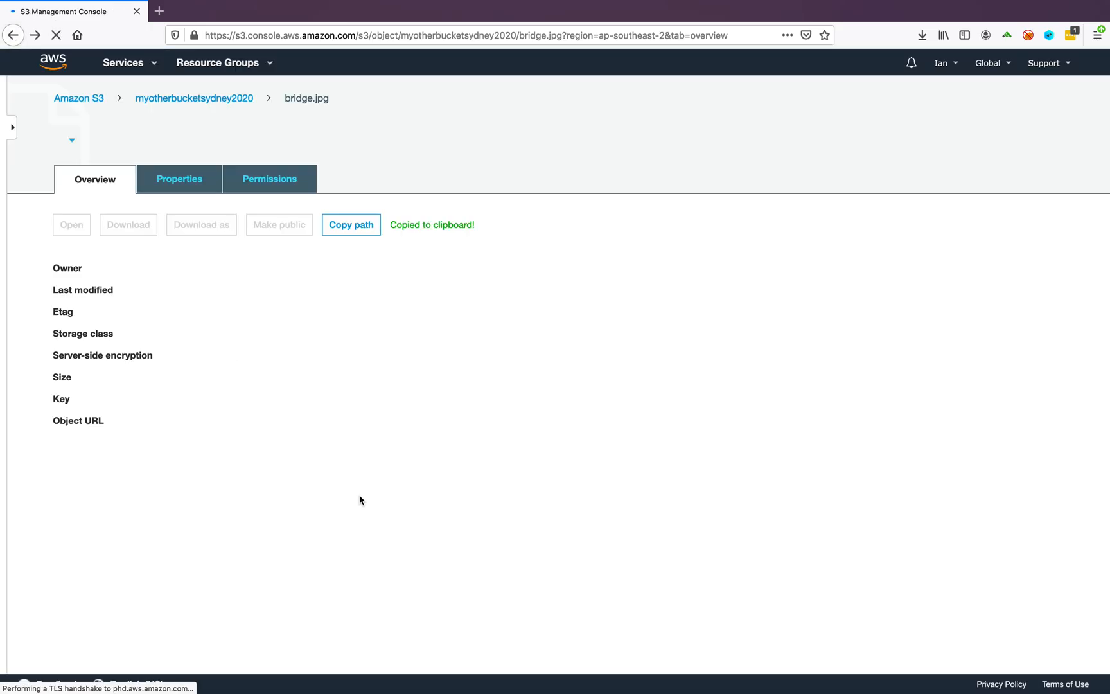
Find the CloudFront service and begin creating a new web distribution.
{"action": "left_click", "coordinate": [153, 64]}
{"action": "type", "text": "cloudfront"}
{"action": "left_click", "coordinate": [216, 146]}
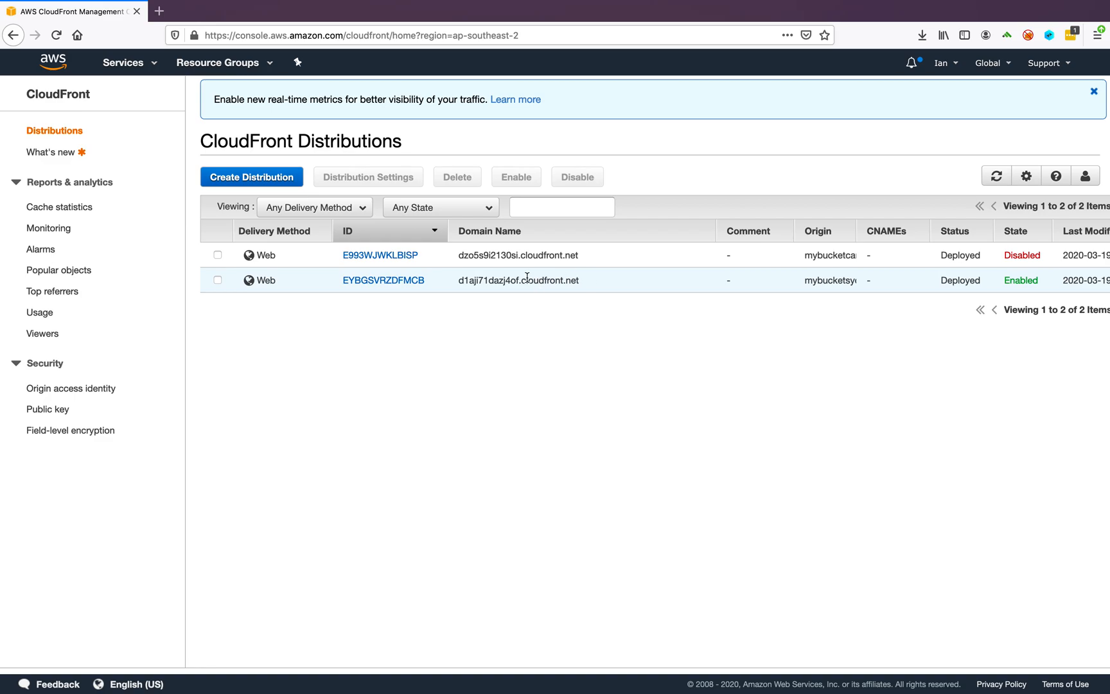
{"action": "left_click", "coordinate": [237, 182]}
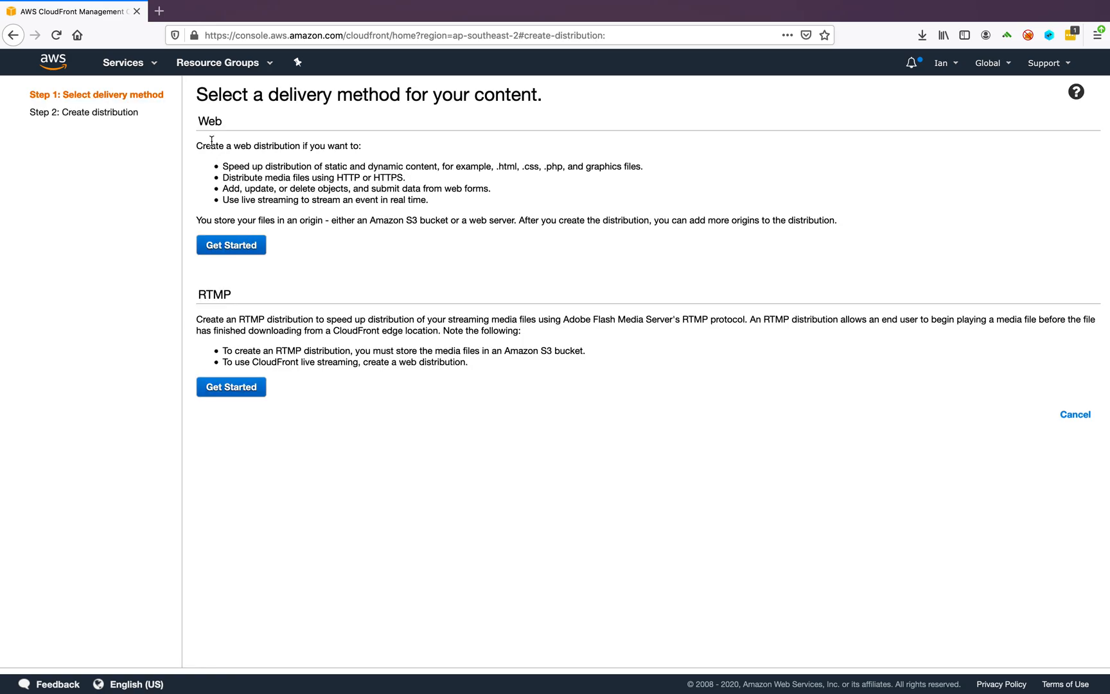
{"action": "left_click", "coordinate": [229, 251]}
Set the distribution's origin domain name to the S3 bucket myotherbucketsydney2020.s3.amazonaws.com.
{"action": "left_click", "coordinate": [379, 144]}
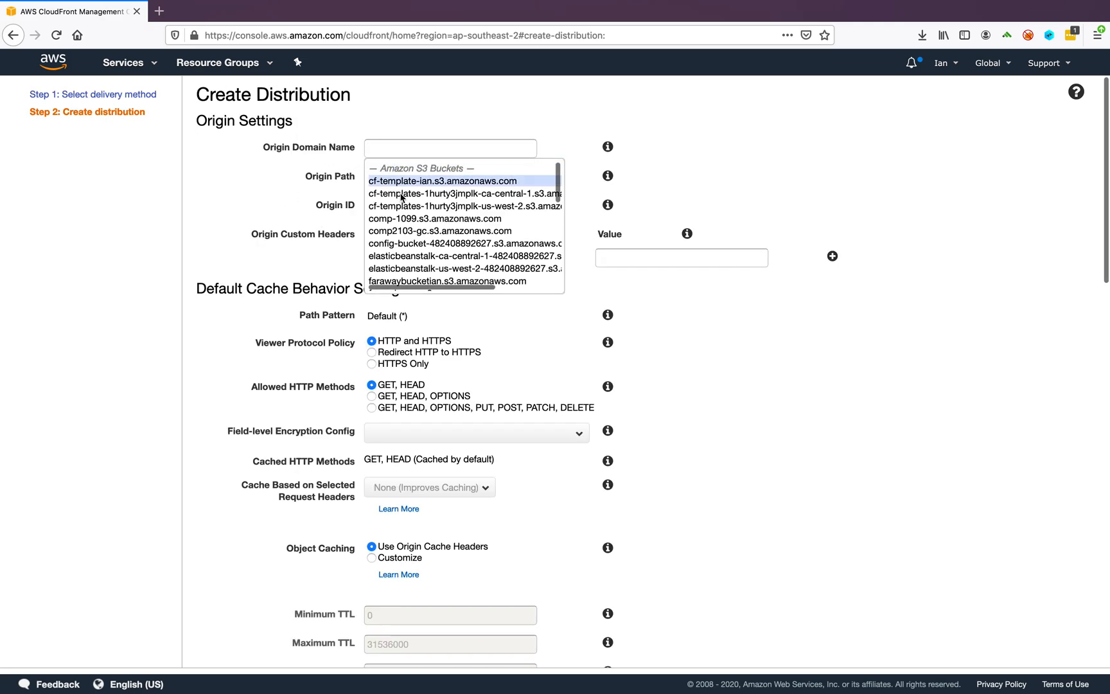
{"action": "scroll", "coordinate": [433, 262], "scroll_direction": "down", "scroll_amount": 1}
{"action": "scroll", "coordinate": [433, 262], "scroll_direction": "down", "scroll_amount": 2}
{"action": "scroll", "coordinate": [433, 257], "scroll_direction": "up", "scroll_amount": 2}
{"action": "scroll", "coordinate": [435, 241], "scroll_direction": "down", "scroll_amount": 1}
{"action": "scroll", "coordinate": [435, 237], "scroll_direction": "up", "scroll_amount": 1}
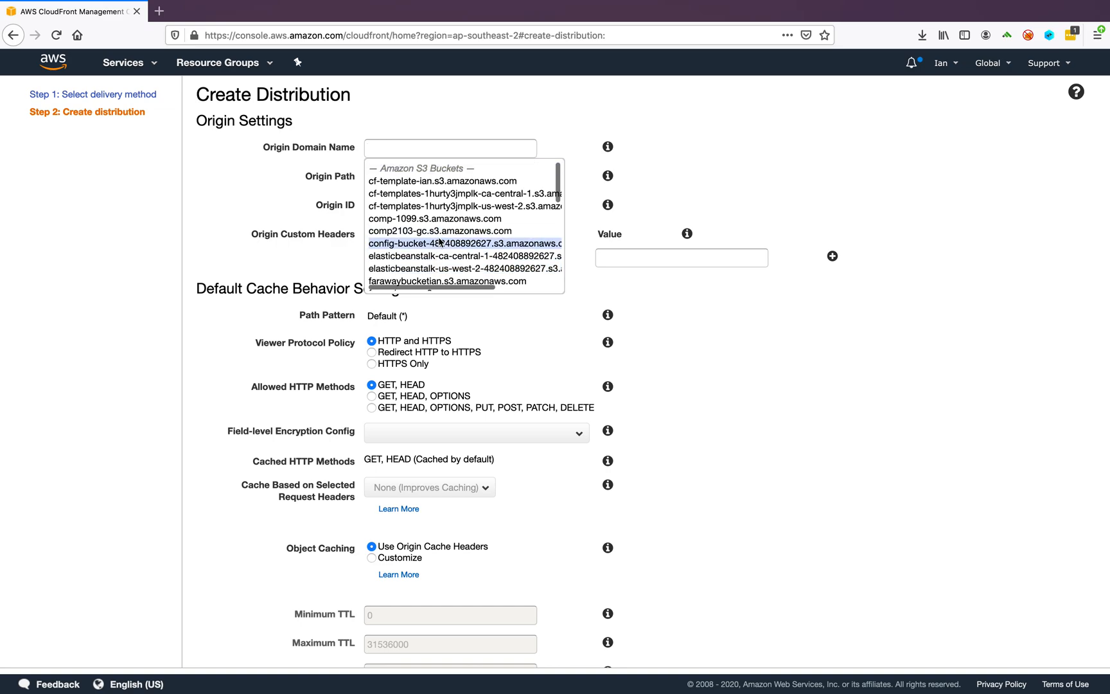
{"action": "scroll", "coordinate": [435, 257], "scroll_direction": "down", "scroll_amount": 4}
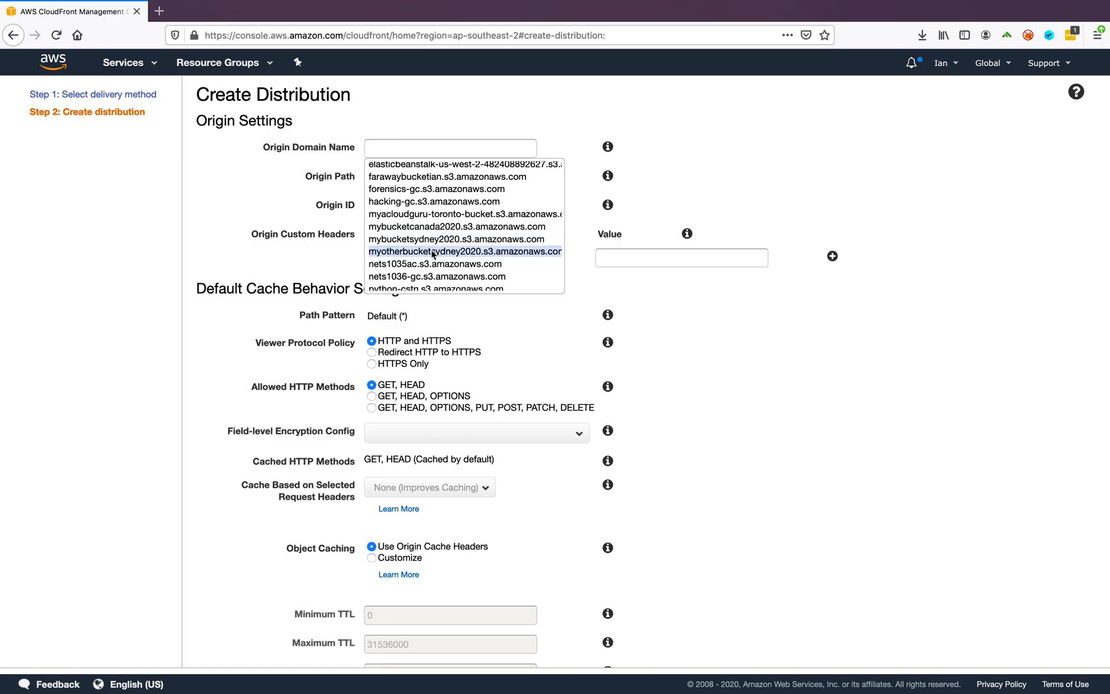
{"action": "left_click", "coordinate": [432, 252]}
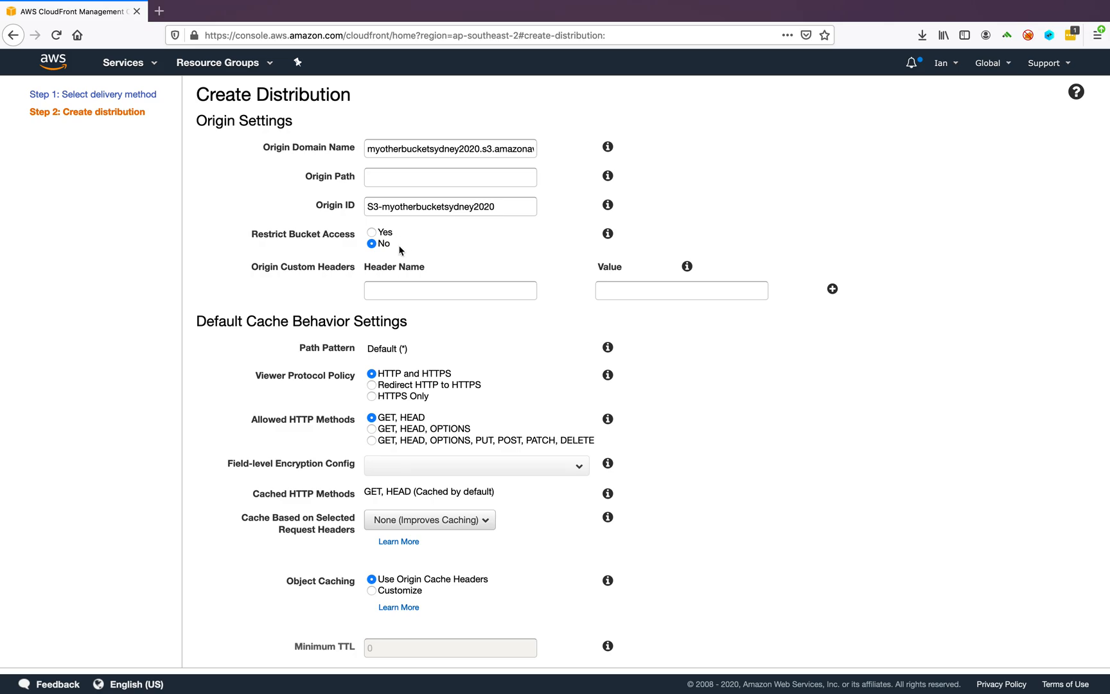
Keep the default settings, create the distribution, and check its deployment status in the distributions list.
{"action": "scroll", "coordinate": [447, 318], "scroll_direction": "down", "scroll_amount": 2}
{"action": "scroll", "coordinate": [446, 318], "scroll_direction": "down", "scroll_amount": 10}
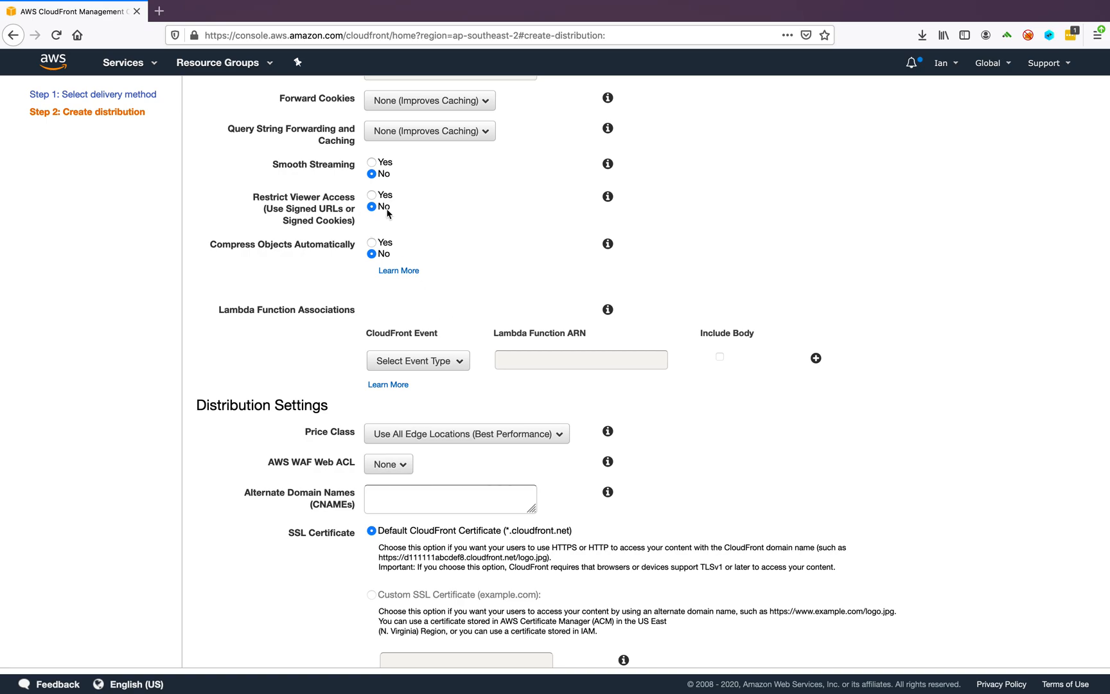
{"action": "left_click_drag", "start_coordinate": [251, 196], "coordinate": [408, 227]}
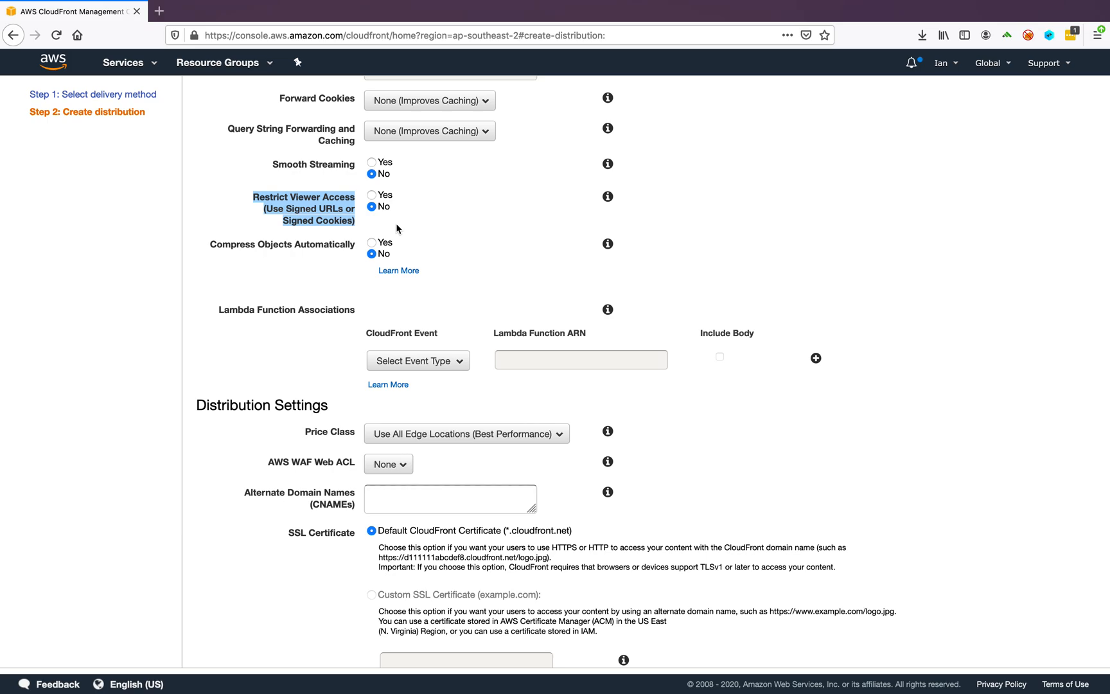
{"action": "scroll", "coordinate": [396, 223], "scroll_direction": "down", "scroll_amount": 8}
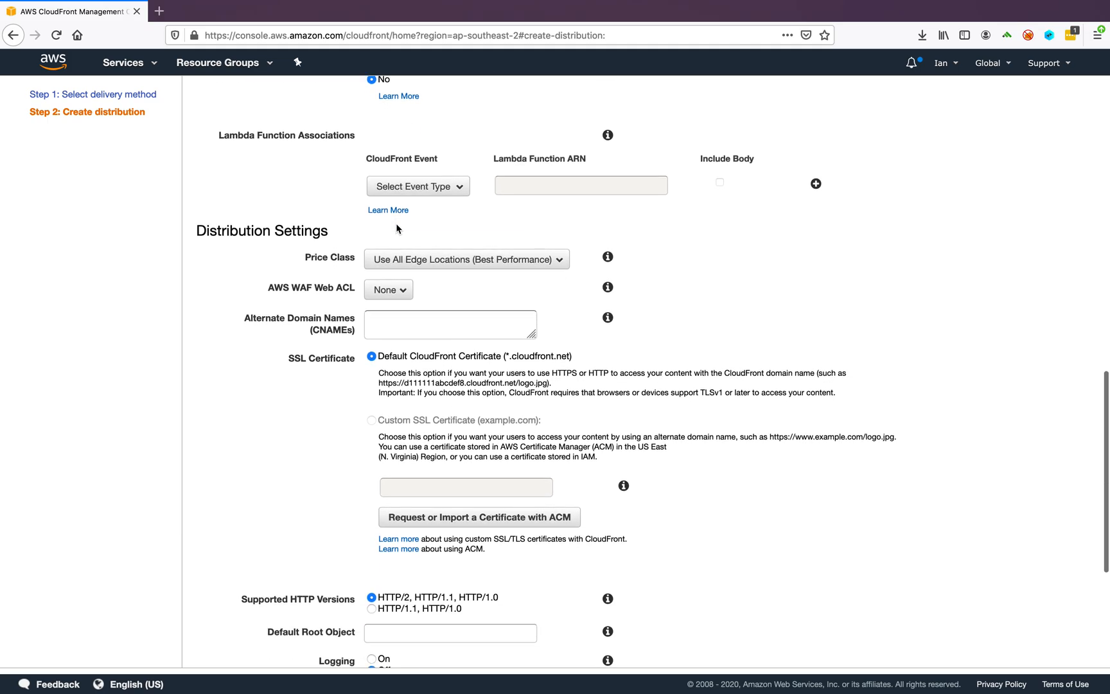
{"action": "scroll", "coordinate": [395, 226], "scroll_direction": "down", "scroll_amount": 5}
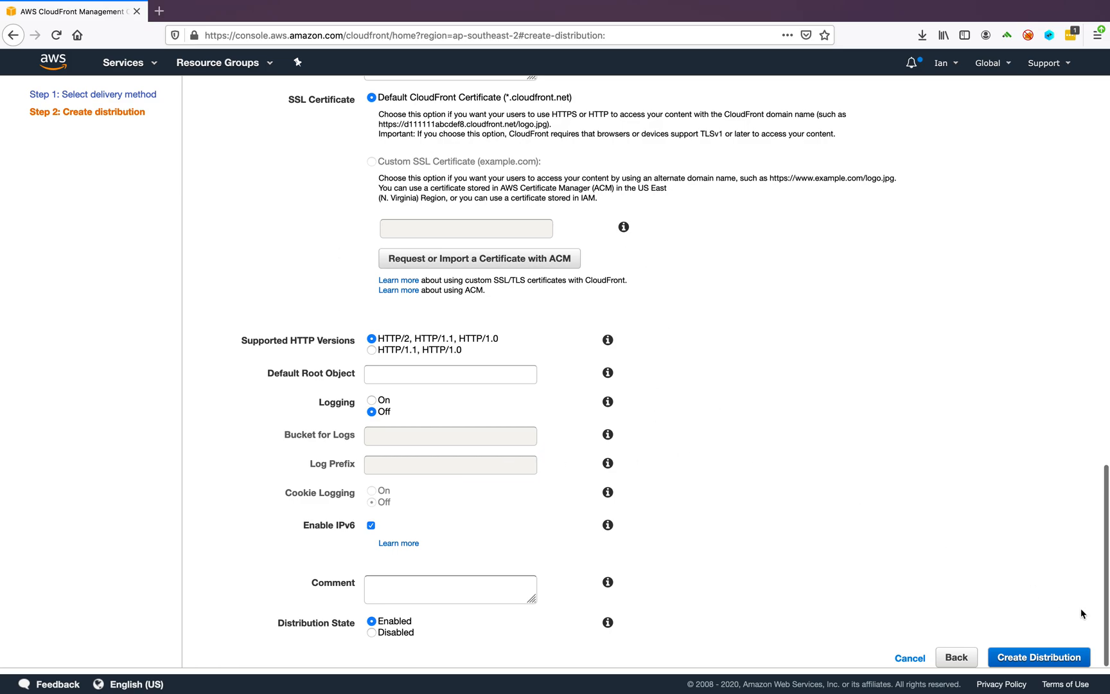
{"action": "left_click", "coordinate": [1035, 661]}
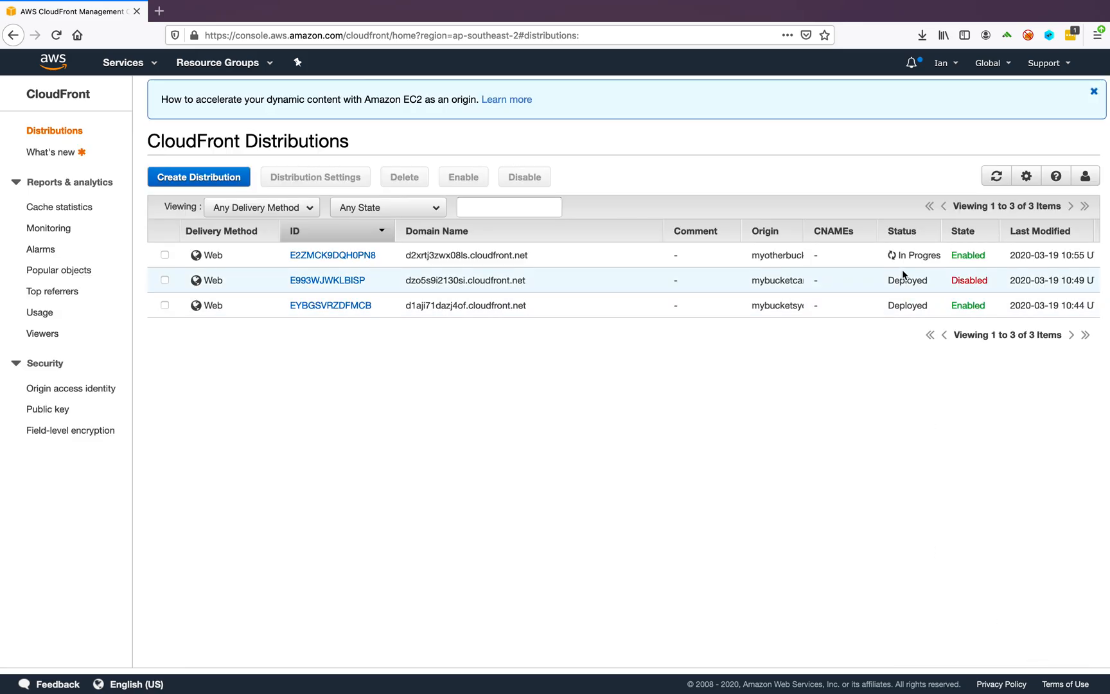
{"action": "left_click_drag", "start_coordinate": [942, 255], "coordinate": [888, 259]}
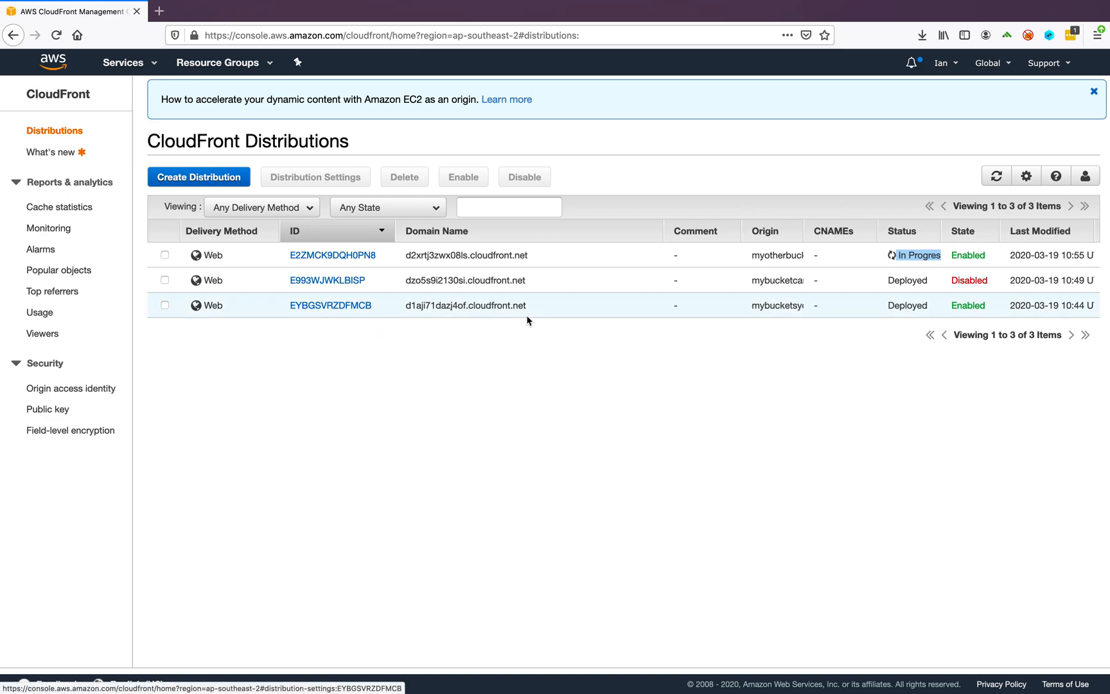
Copy the deployed distribution's domain name d1aji71dazj4of.cloudfront.net and open it in a new browser tab.
{"action": "left_click_drag", "start_coordinate": [531, 310], "coordinate": [404, 312]}
{"action": "key", "text": "super+c"}
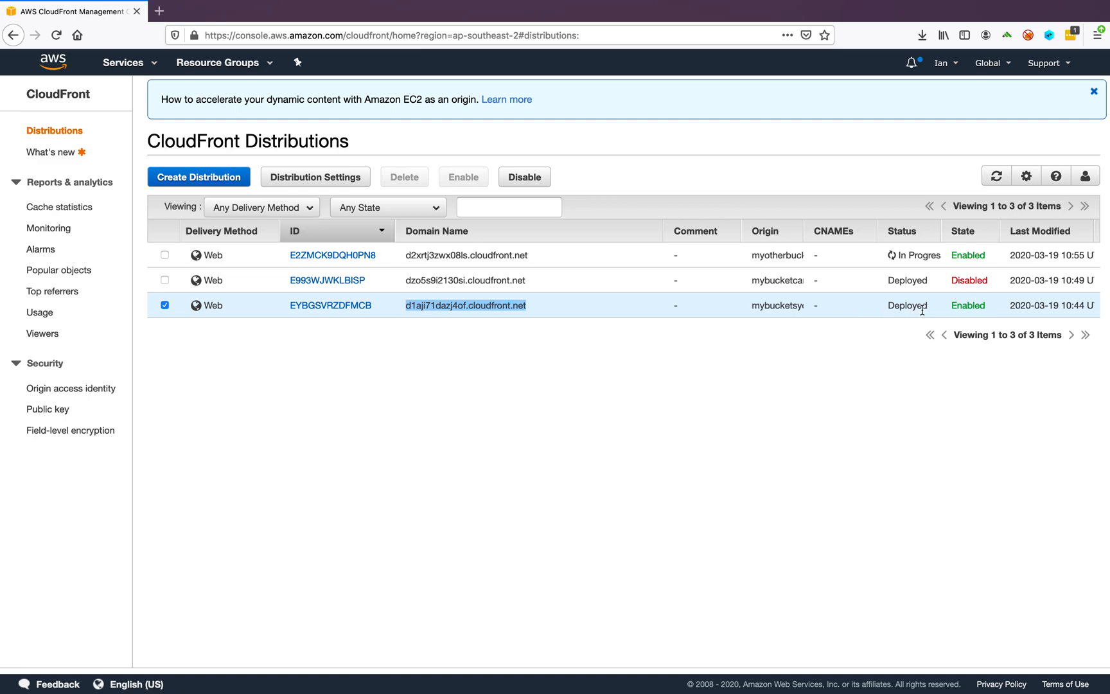
{"action": "left_click", "coordinate": [159, 11]}
{"action": "key", "text": "super+v"}
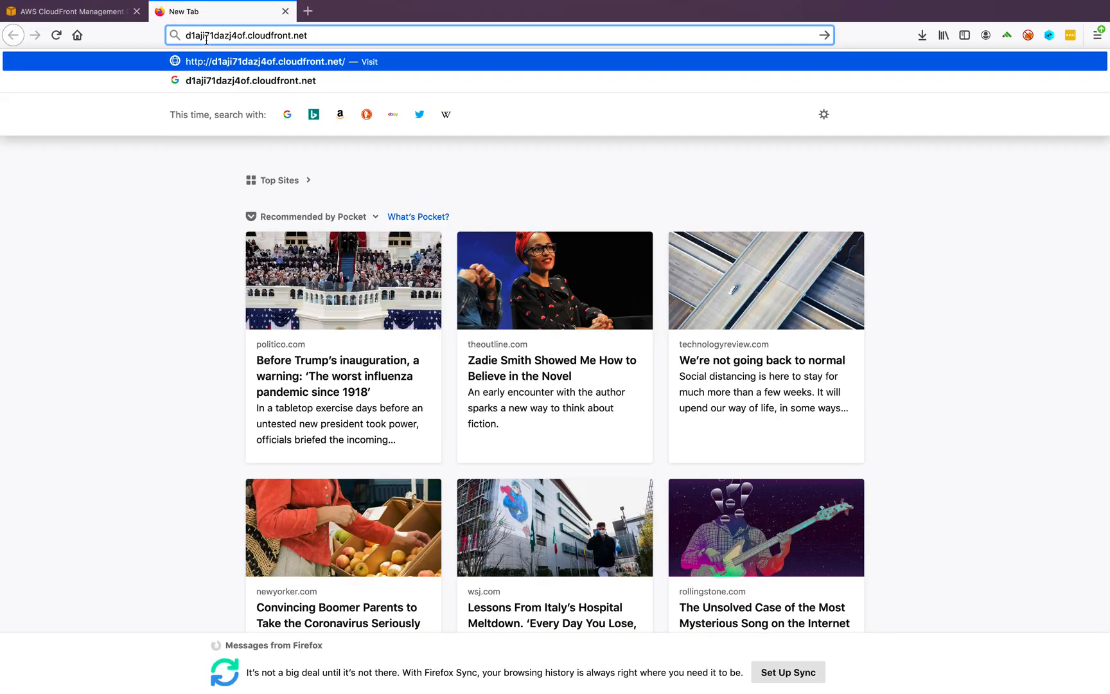
{"action": "key", "text": "Return"}
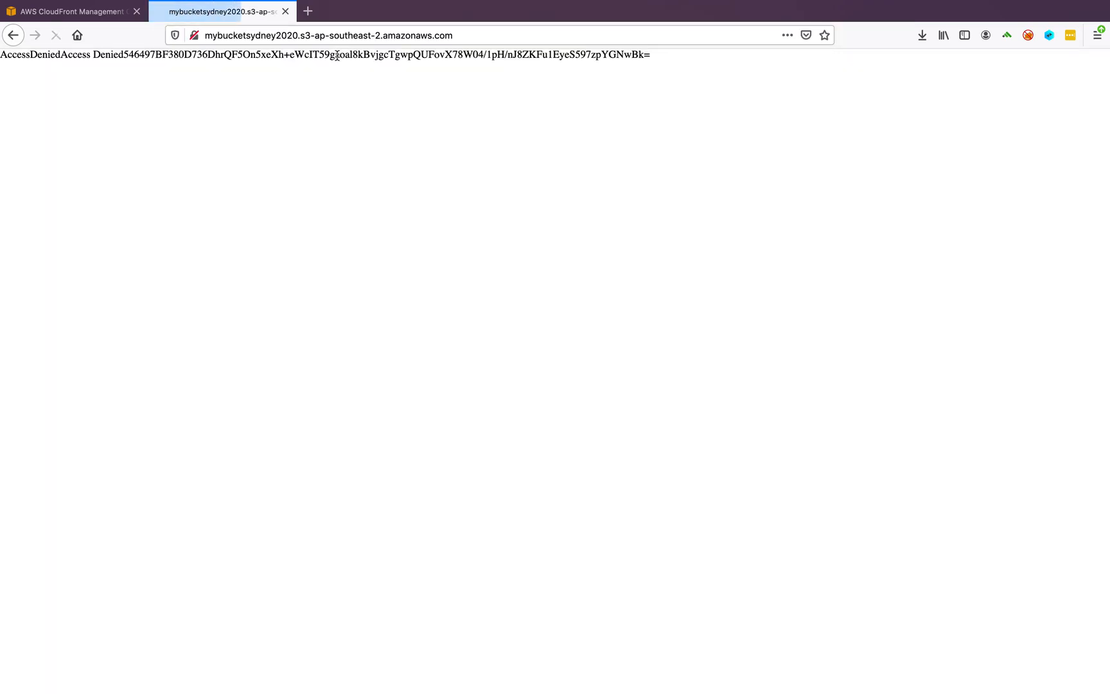
Append /bridge.jpg to the mybucketsydney2020 bucket address to view the image, and return to the previous page.
{"action": "left_click", "coordinate": [463, 35]}
{"action": "left_click", "coordinate": [462, 33]}
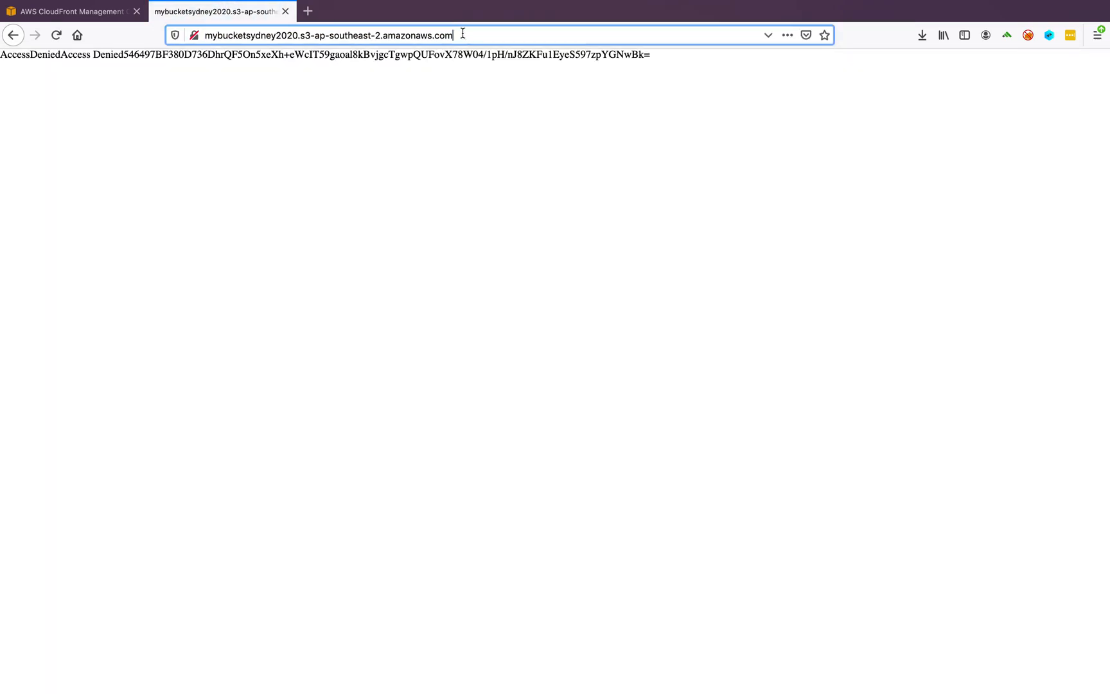
{"action": "type", "text": "/"}
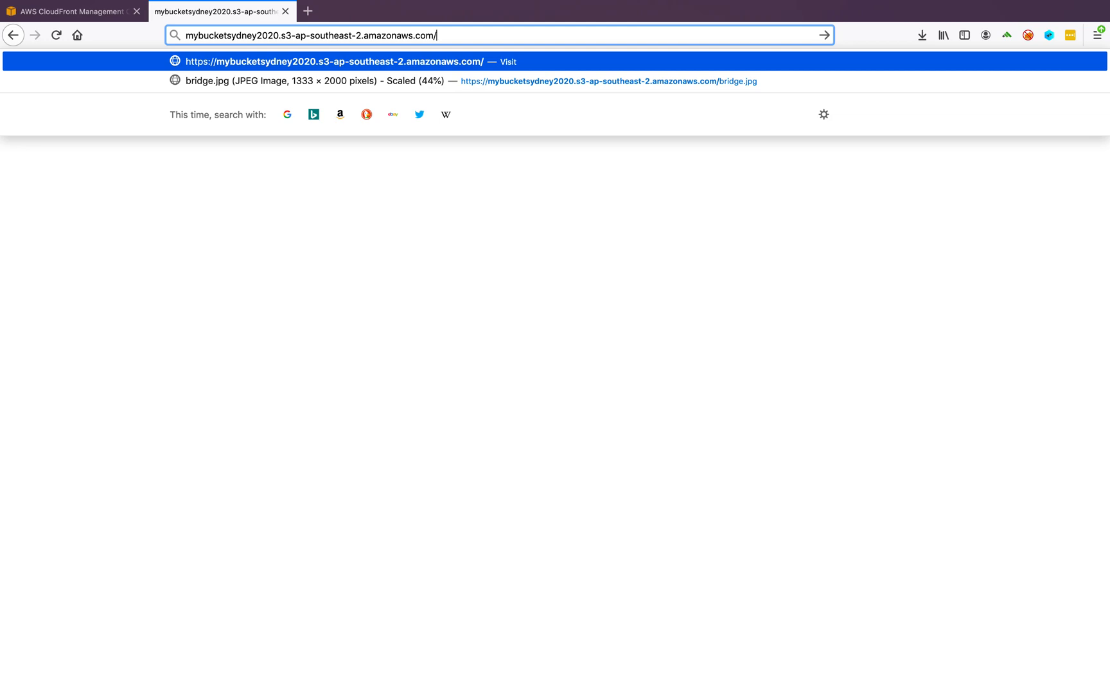
{"action": "type", "text": "bridge.jpg"}
{"action": "key", "text": "Return"}
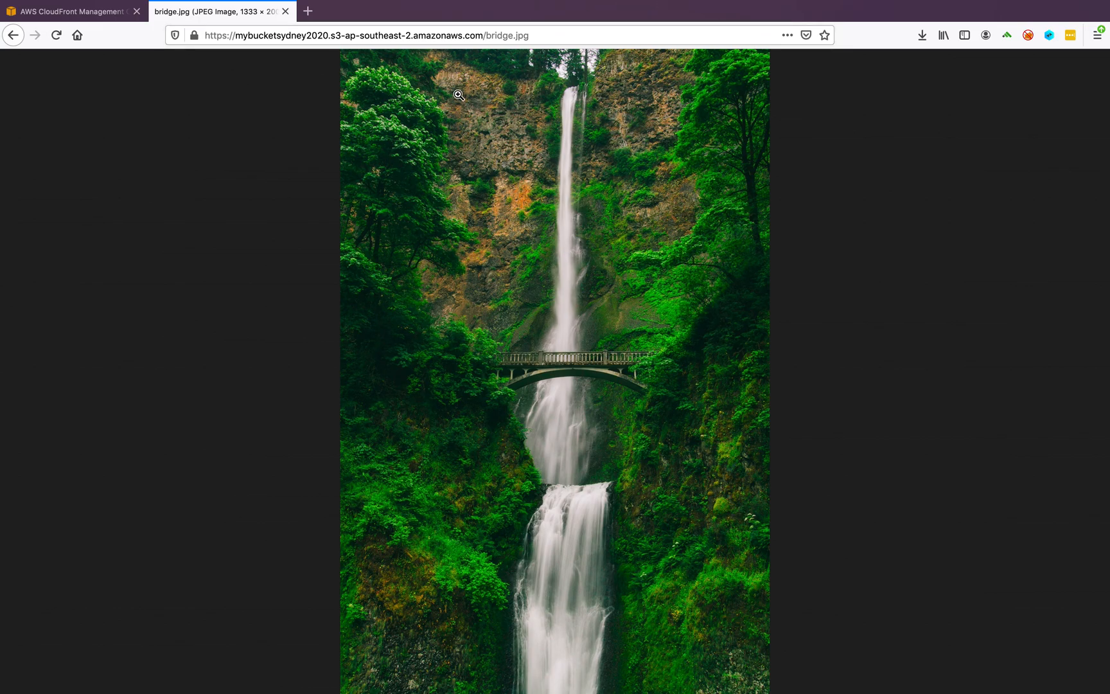
{"action": "left_click", "coordinate": [12, 34]}
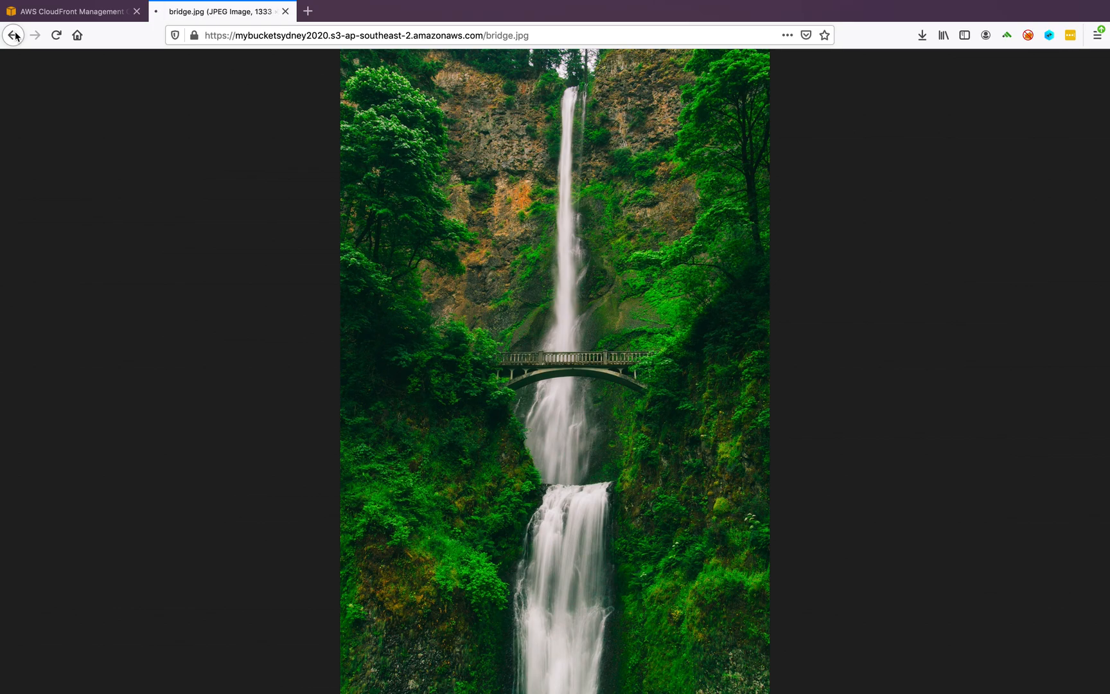
Return to the CloudFront distributions list and disable the distribution EYBGSVRZDFMCB with domain d1aji71dazj4of.cloudfront.net.
{"action": "left_click", "coordinate": [72, 11]}
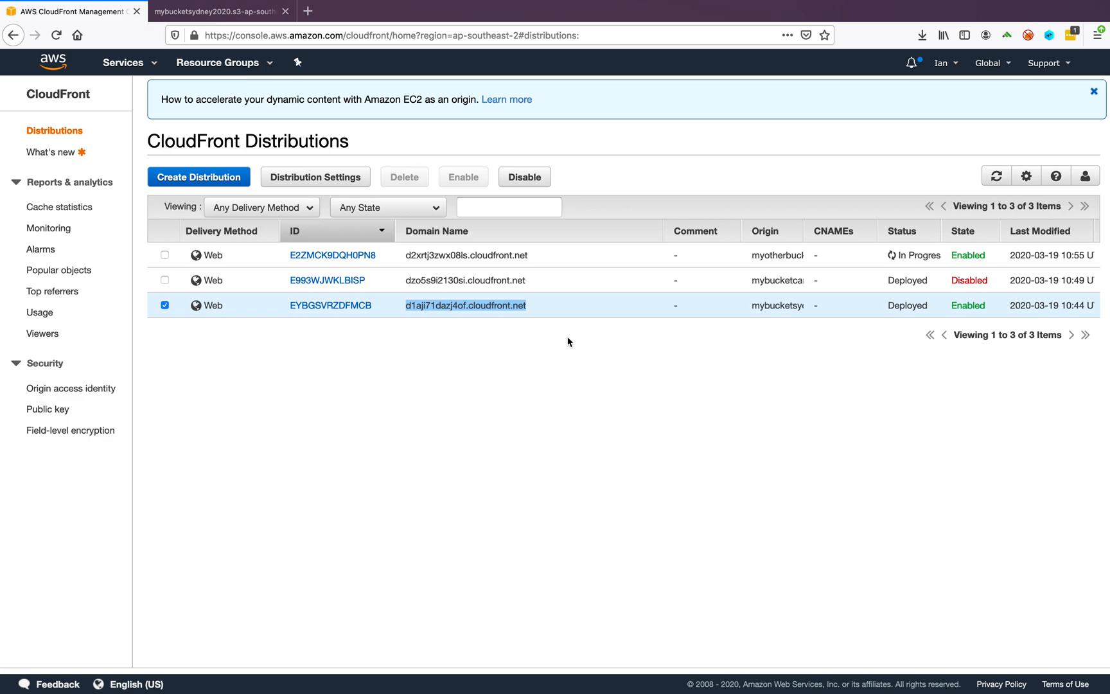
{"action": "left_click", "coordinate": [488, 361]}
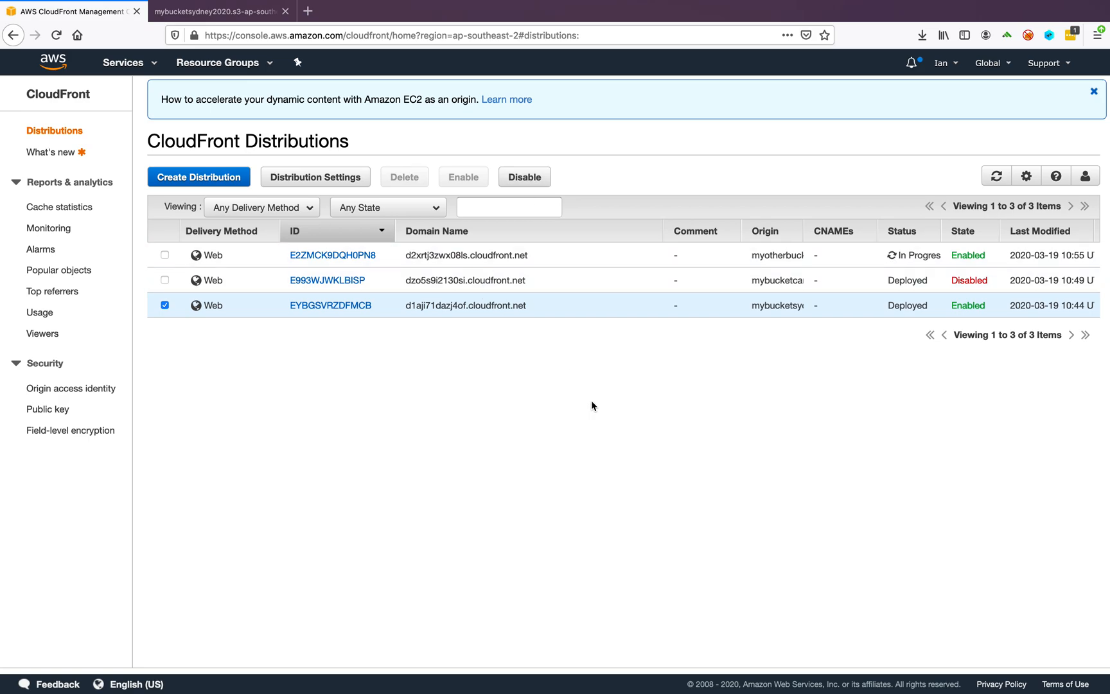
{"action": "left_click", "coordinate": [166, 308]}
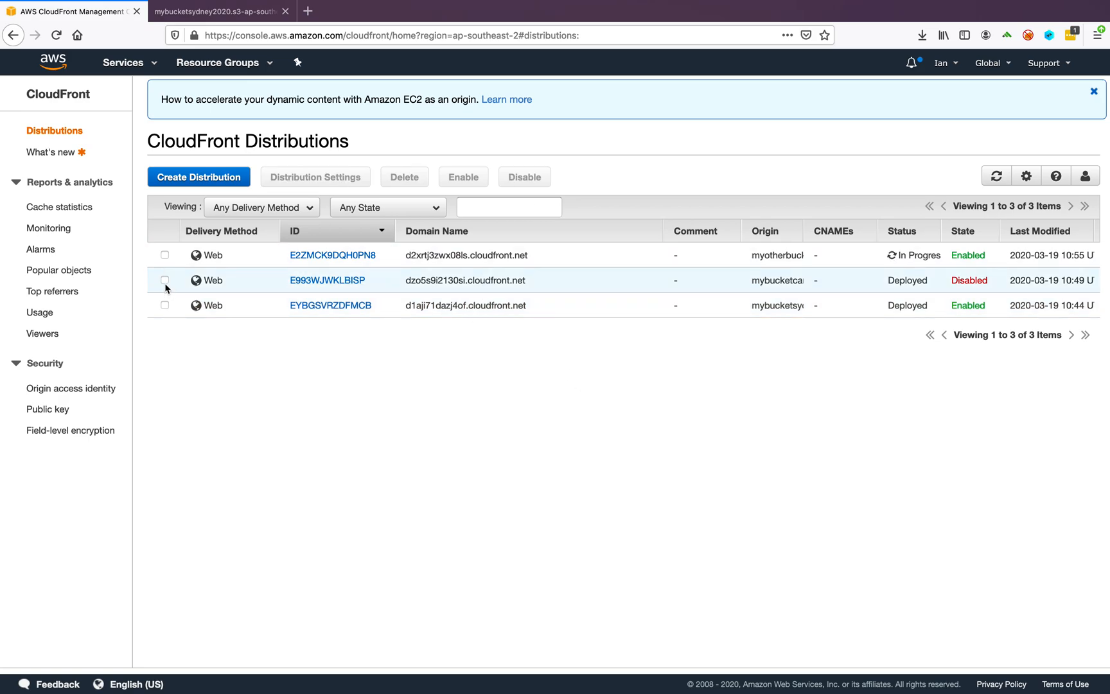
{"action": "left_click", "coordinate": [163, 308]}
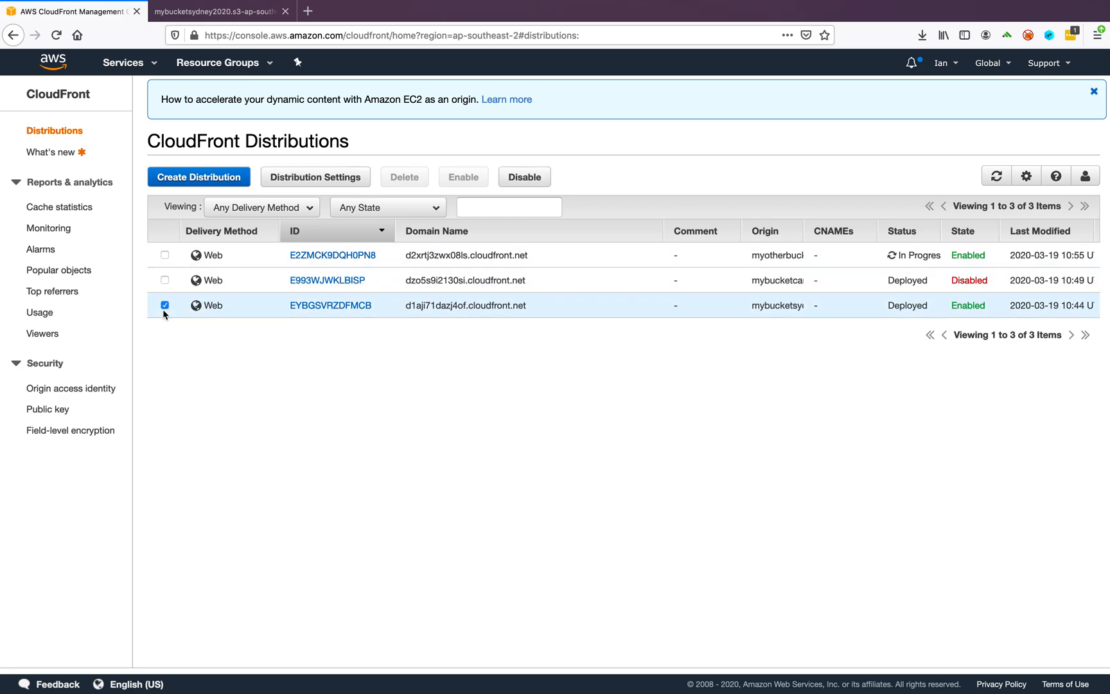
{"action": "left_click", "coordinate": [540, 180]}
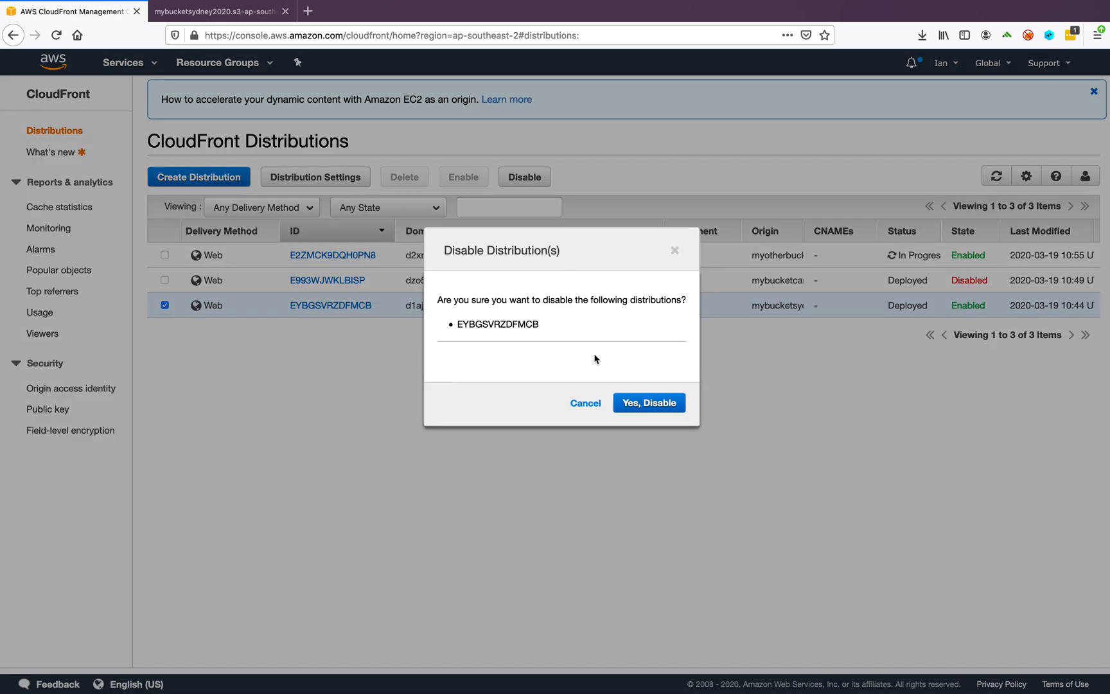
{"action": "left_click", "coordinate": [648, 402]}
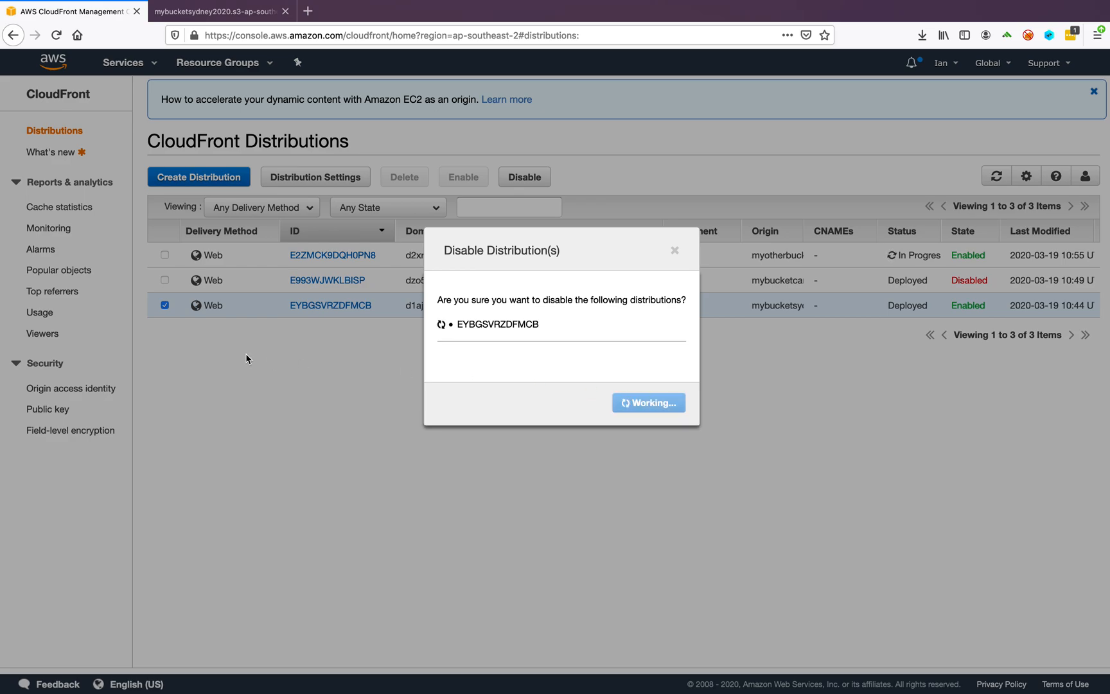
{"action": "left_click", "coordinate": [734, 402]}
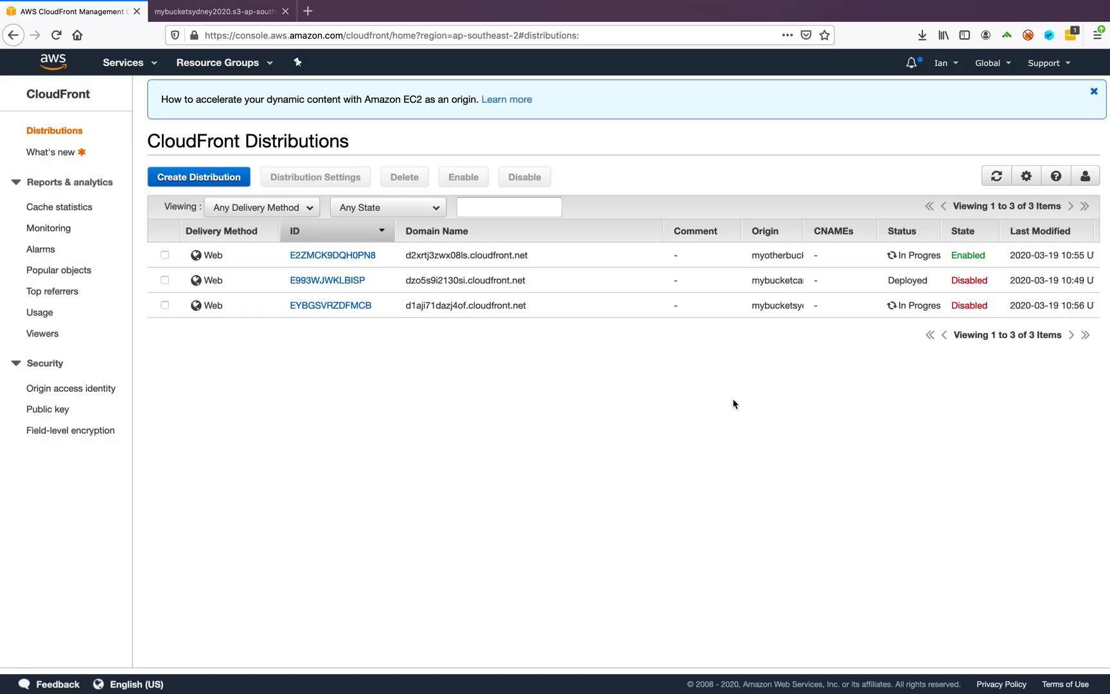
Delete the already disabled distribution E993WJWKLBISP and dismiss the deletion dialog.
{"action": "left_click", "coordinate": [164, 280]}
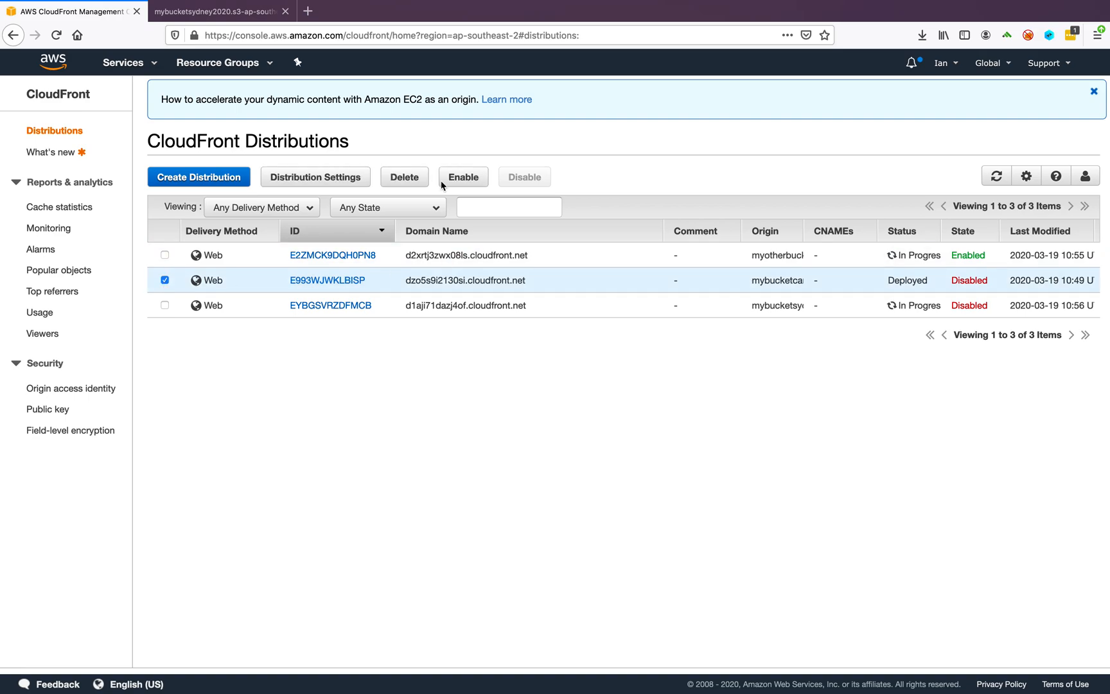
{"action": "left_click", "coordinate": [411, 180]}
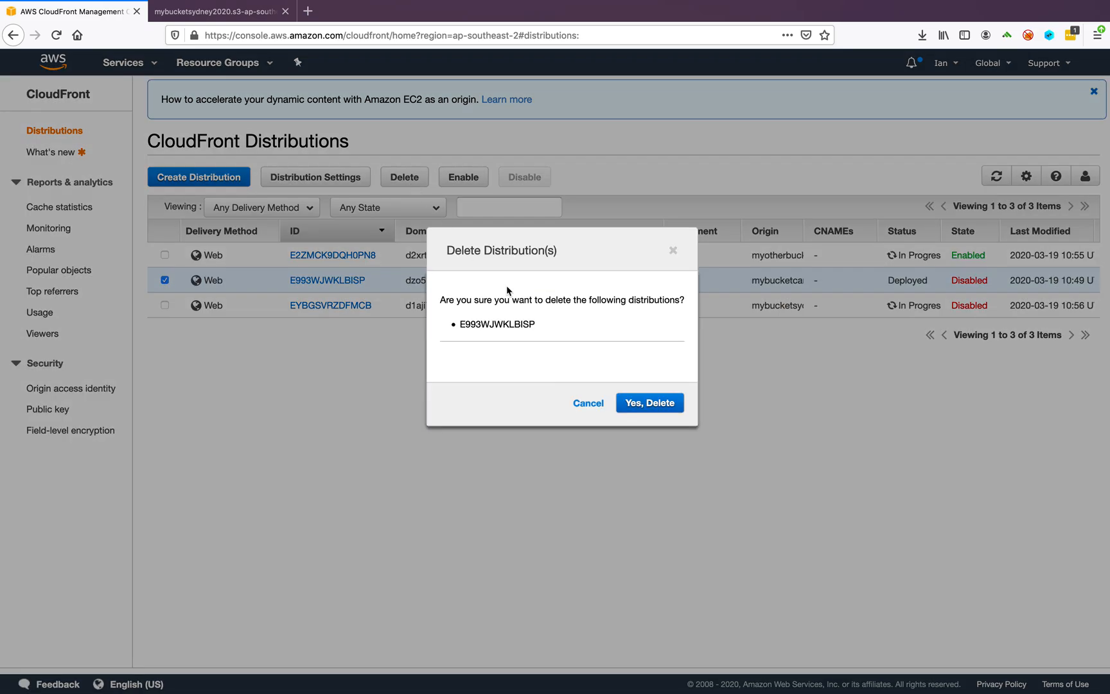
{"action": "left_click", "coordinate": [650, 403]}
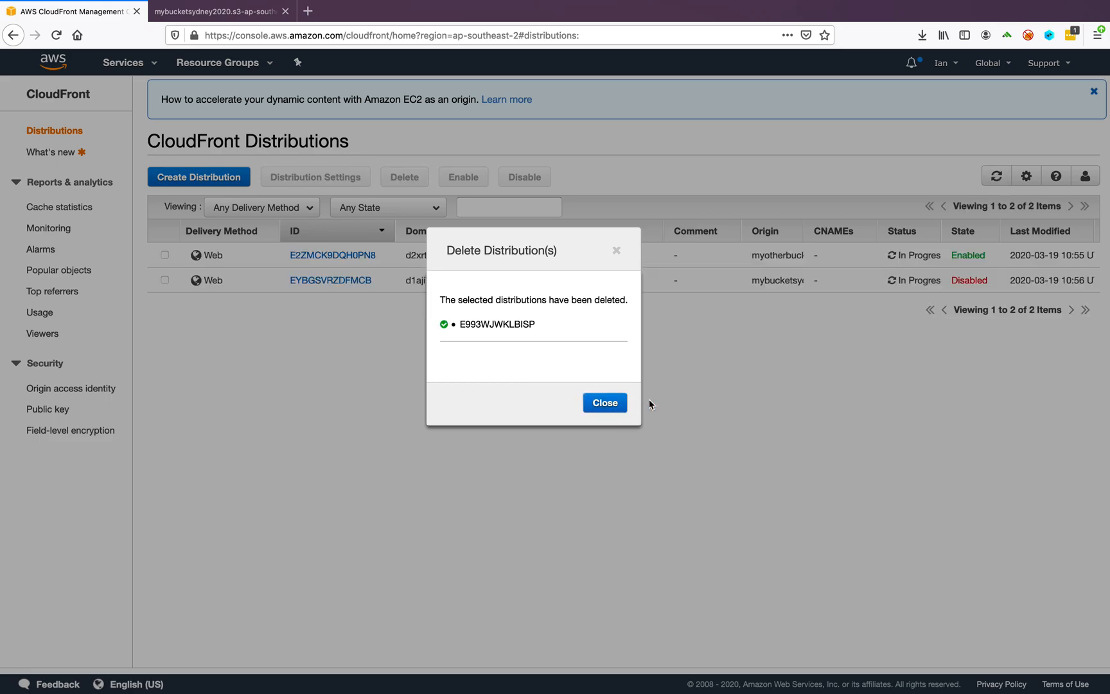
{"action": "left_click", "coordinate": [614, 404]}
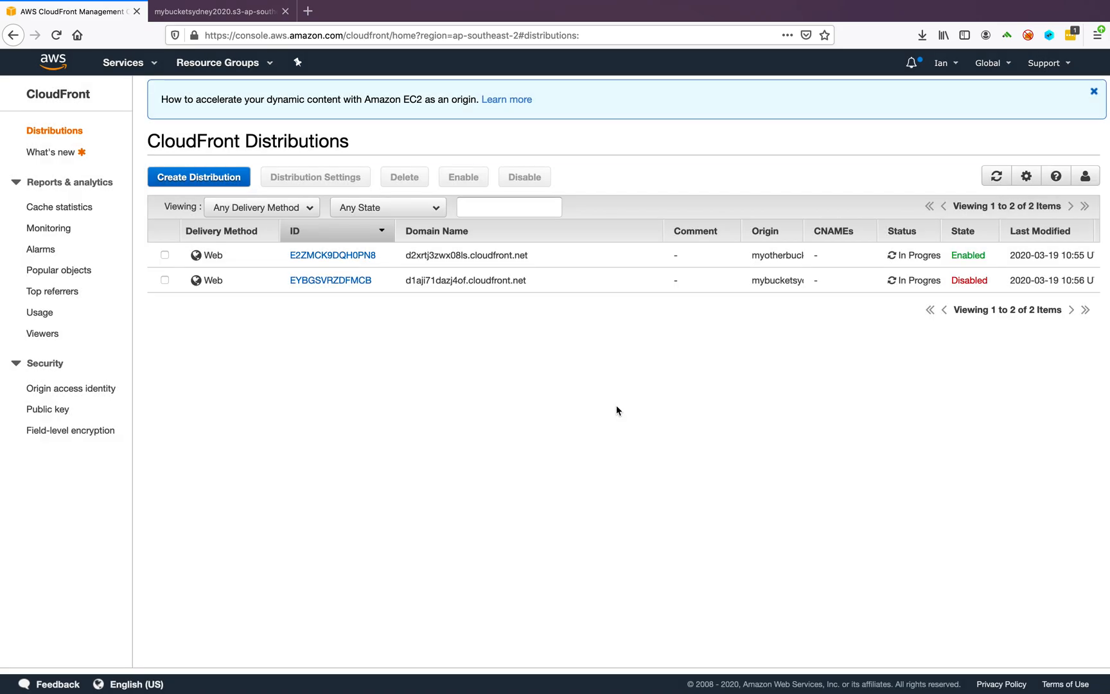